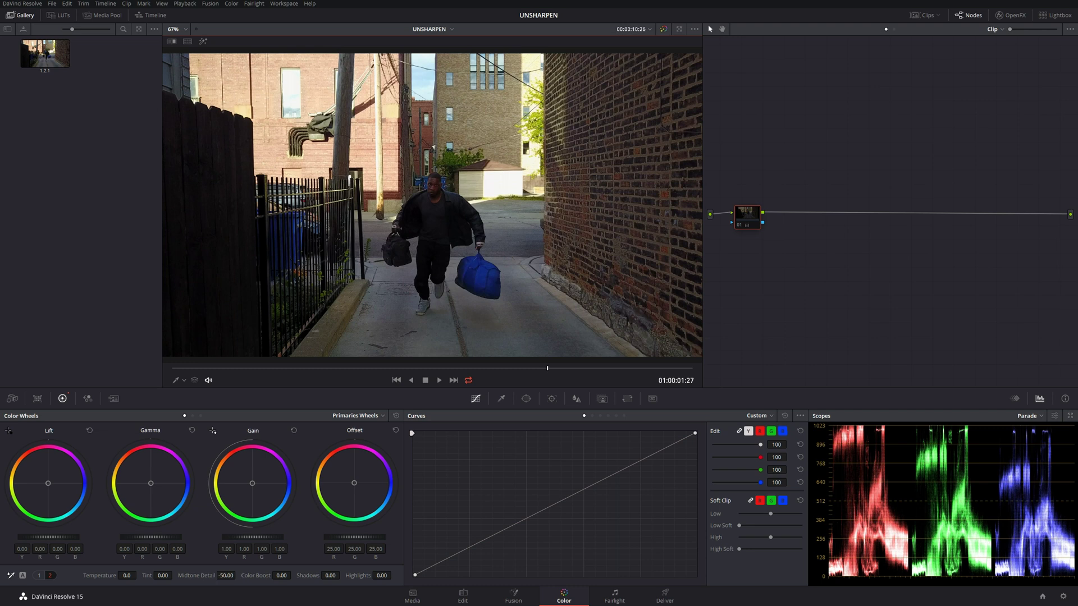
# - Replay the clip, inspect the fence and plant edges up close, then lower Midtone Detail to -34
pyautogui.press('Home')
pyautogui.press('space')
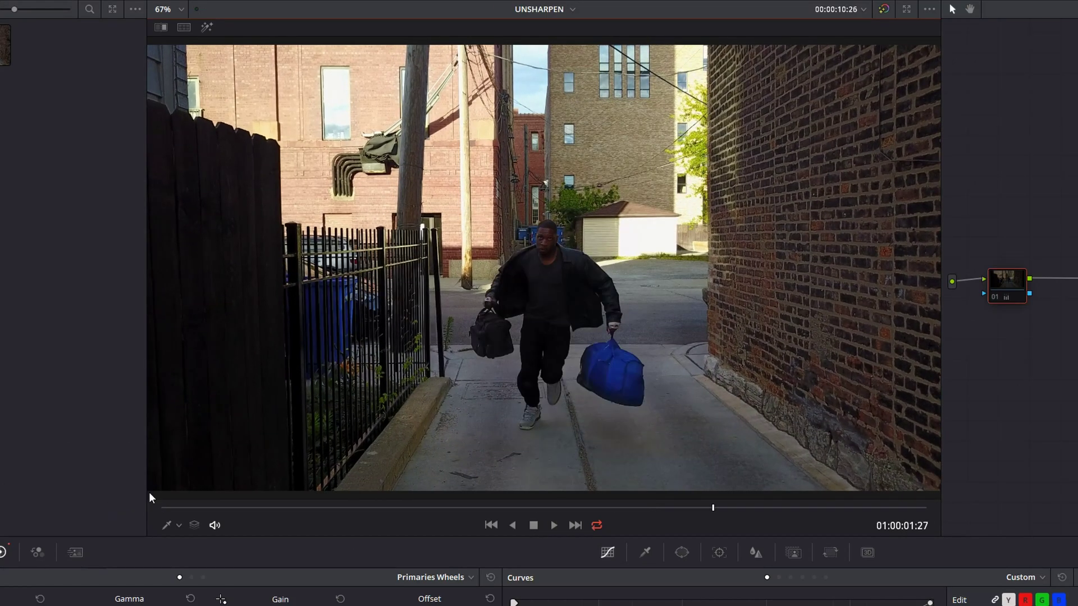
pyautogui.scroll(3, 343, 454)
pyautogui.scroll(6, 344, 449)
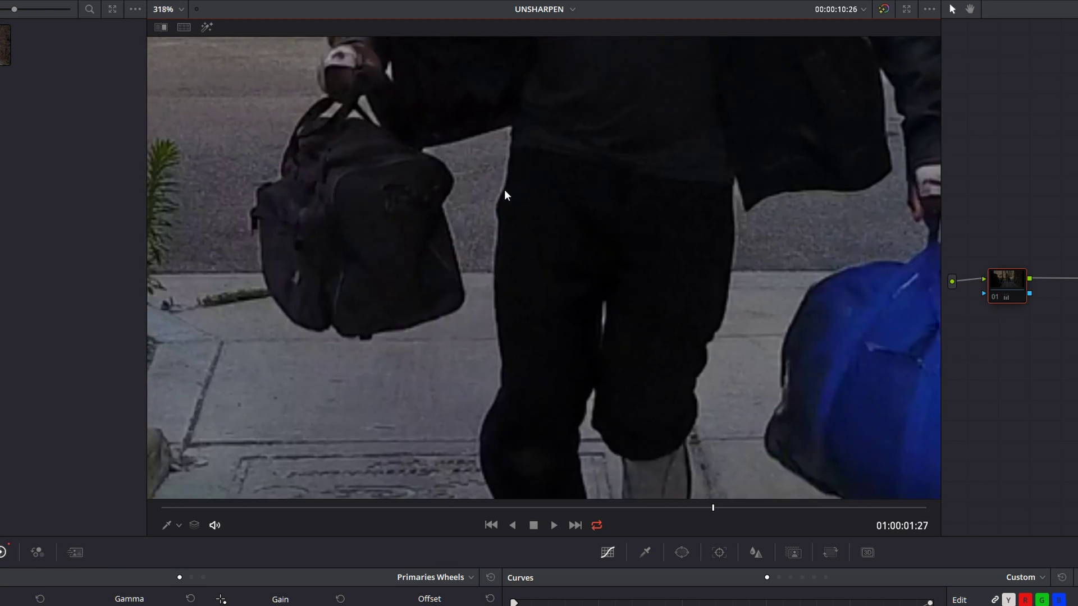
pyautogui.moveTo(320, 260); pyautogui.dragTo(568, 264)
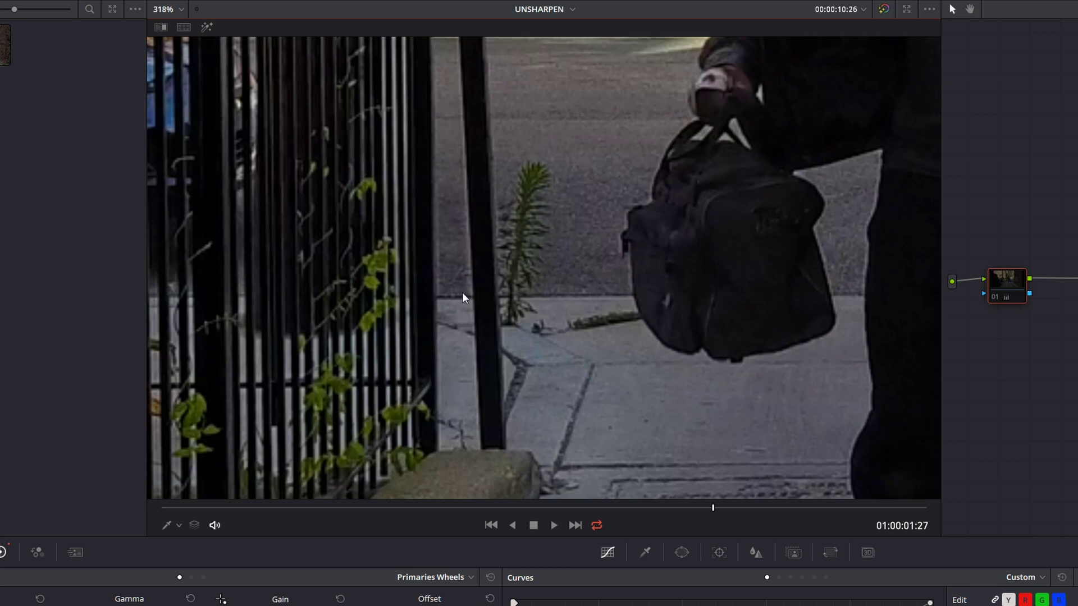
pyautogui.hotkey('shift', 'z')
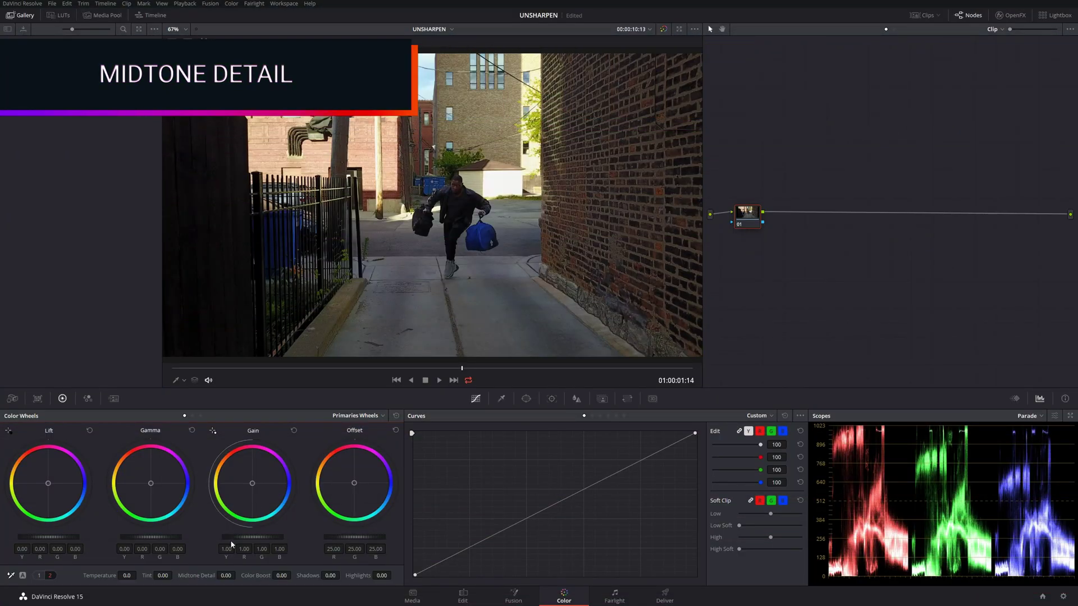
pyautogui.moveTo(226, 576); pyautogui.dragTo(121, 575)
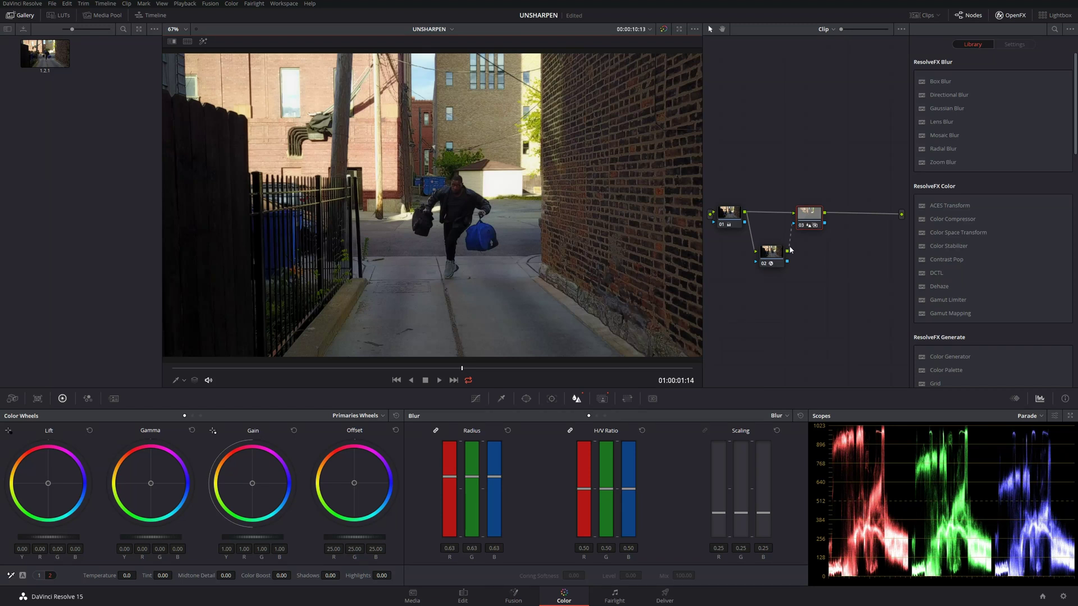
# - Set node 02's Sharpen Edges threshold to 0.419 and edge blur to 0.174, hiding the edge map
pyautogui.click(774, 252)
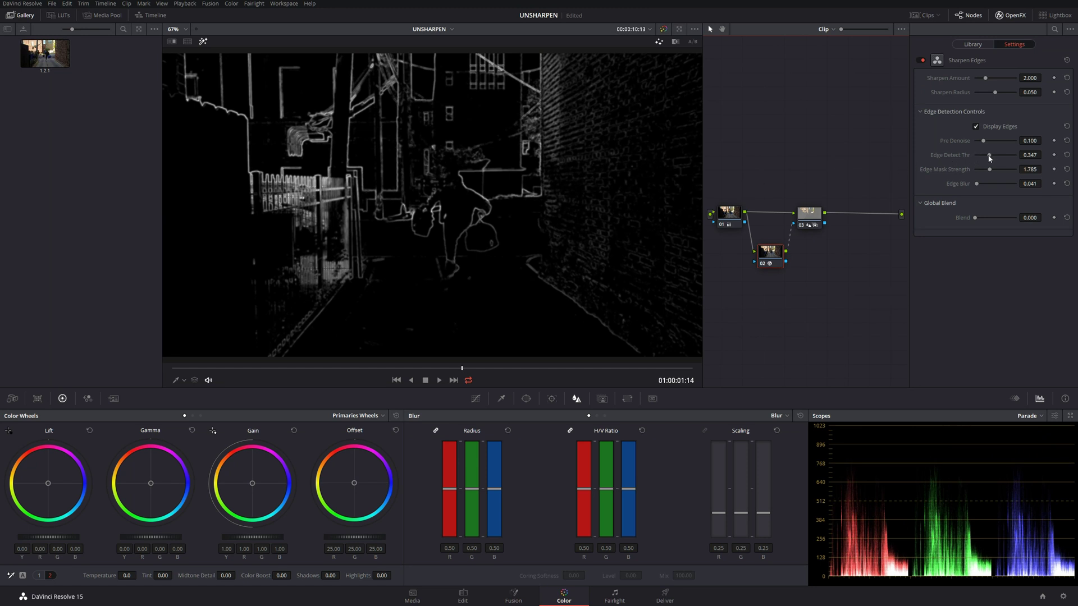
pyautogui.moveTo(989, 156)
pyautogui.mouseDown()
pyautogui.moveTo(981, 155)
pyautogui.moveTo(994, 155)
pyautogui.mouseUp()
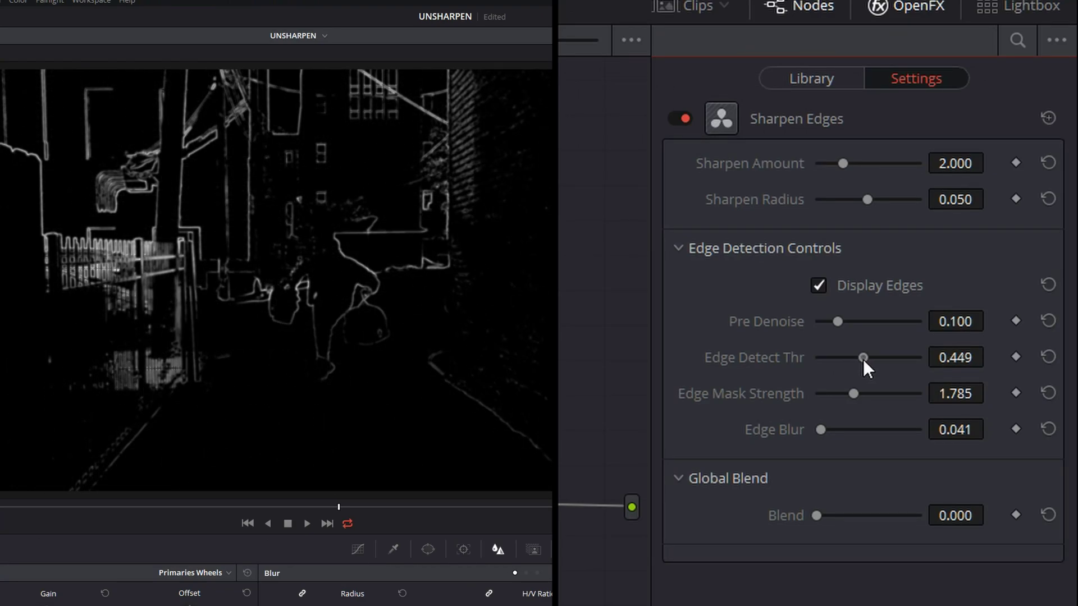
pyautogui.moveTo(863, 359); pyautogui.dragTo(859, 359)
pyautogui.moveTo(821, 428); pyautogui.dragTo(830, 427)
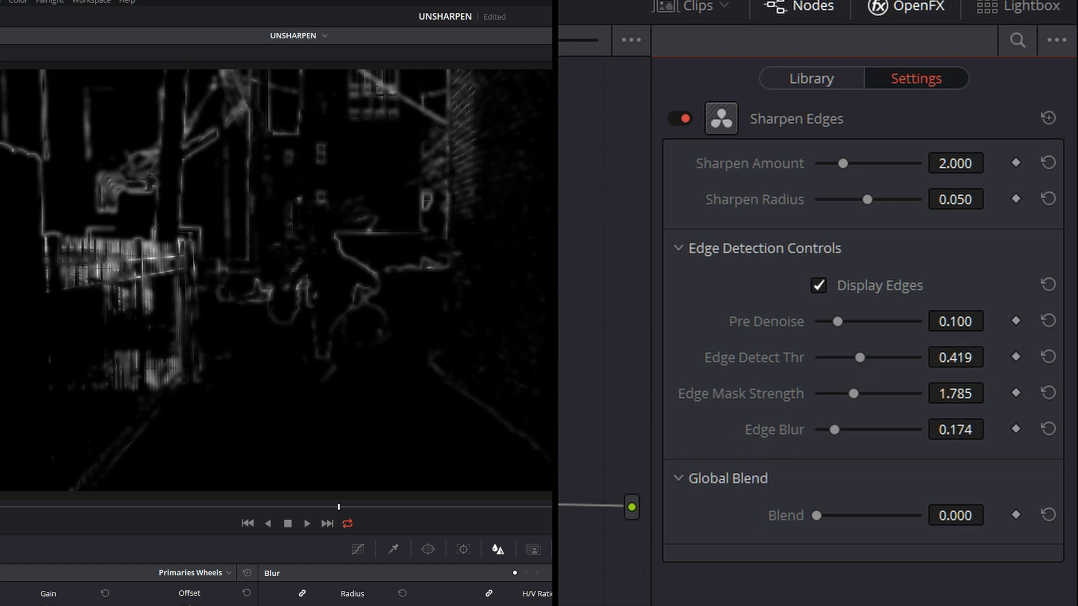
pyautogui.click(767, 265)
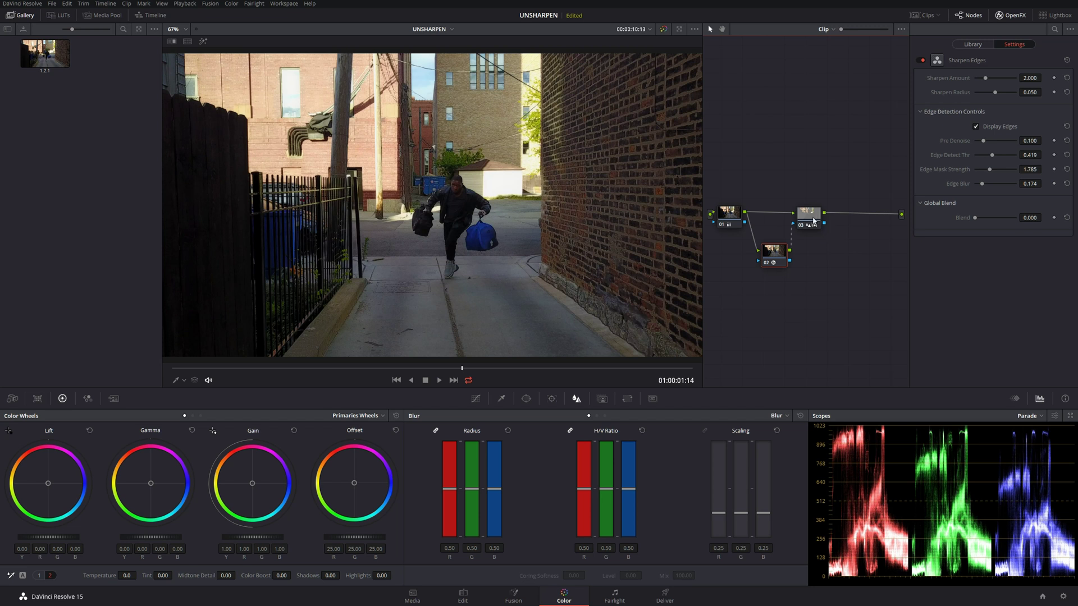
pyautogui.click(812, 225)
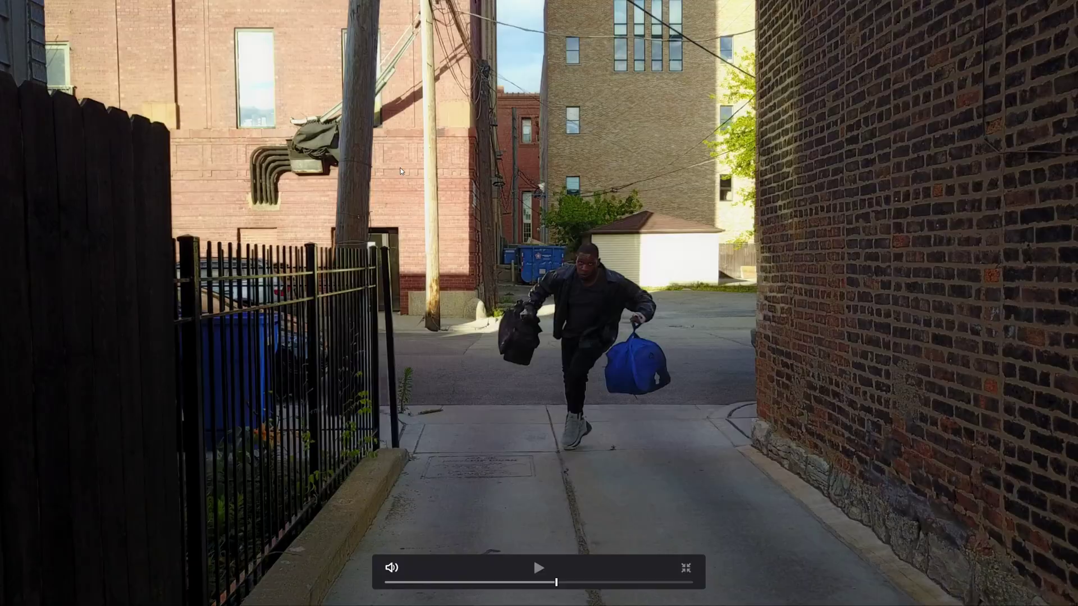
pyautogui.press('Escape')
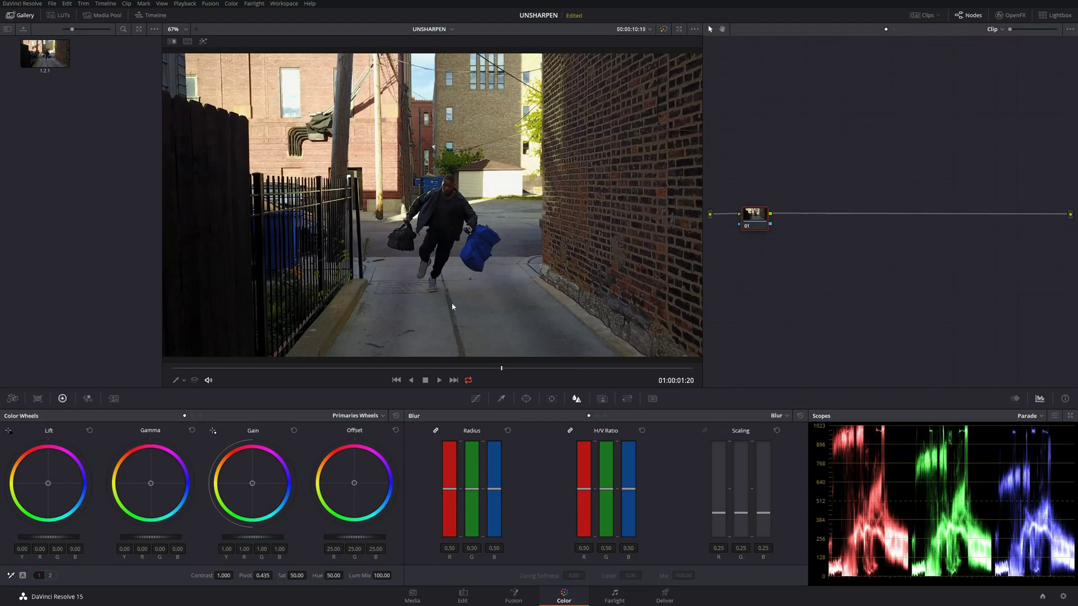
# - Add serial node 02, a parallel node 04 followed by node 05, and tidy the mixer layout
pyautogui.hotkey('alt', 's')
pyautogui.hotkey('alt', 'p')
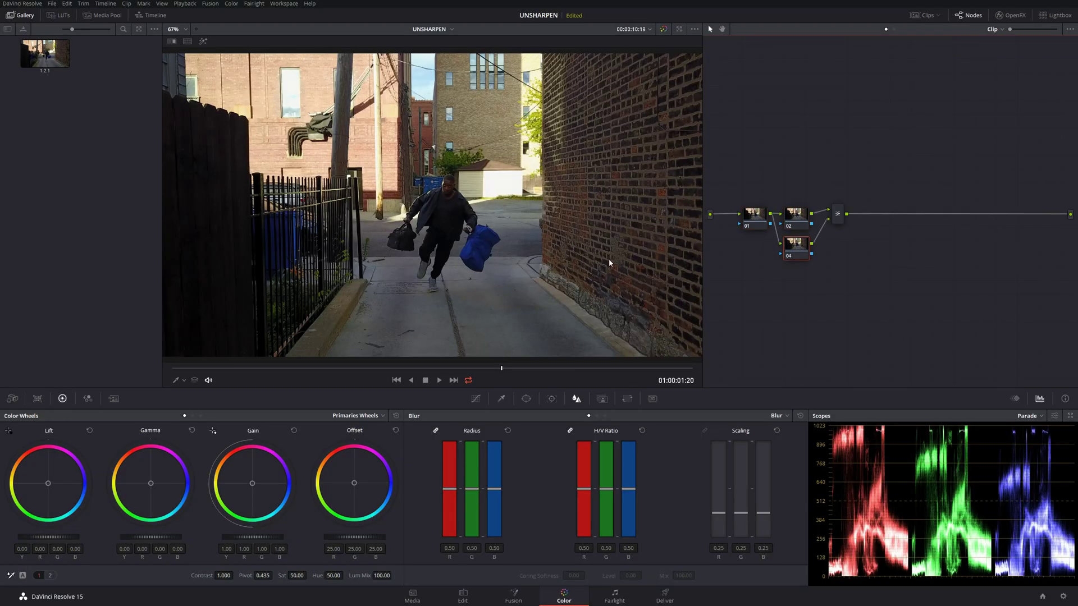
pyautogui.moveTo(834, 220); pyautogui.dragTo(906, 224)
pyautogui.click(797, 258)
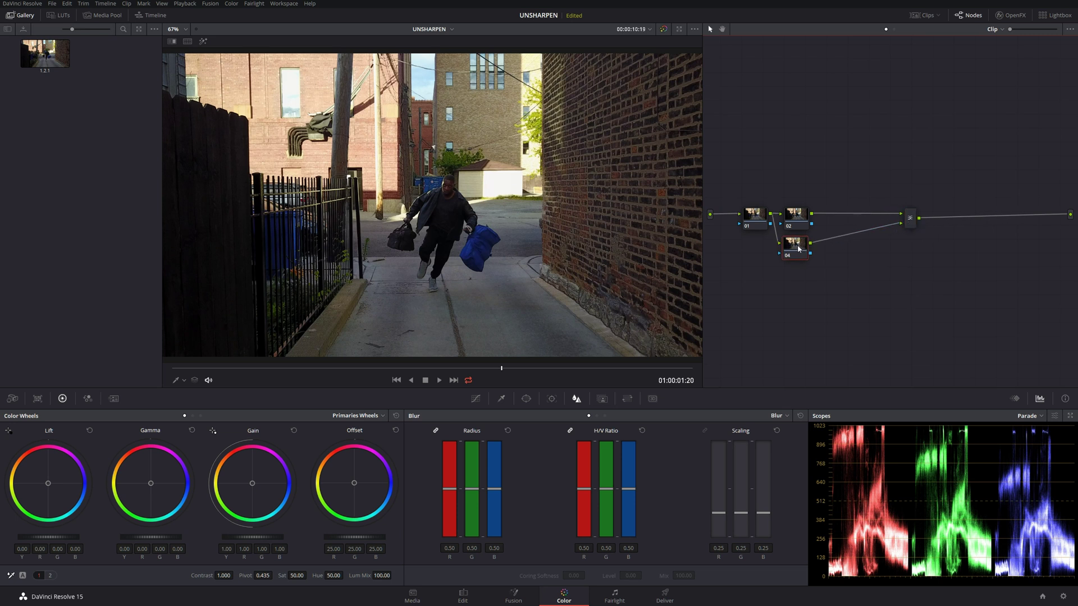
pyautogui.hotkey('alt', 's')
pyautogui.moveTo(798, 219); pyautogui.dragTo(819, 219)
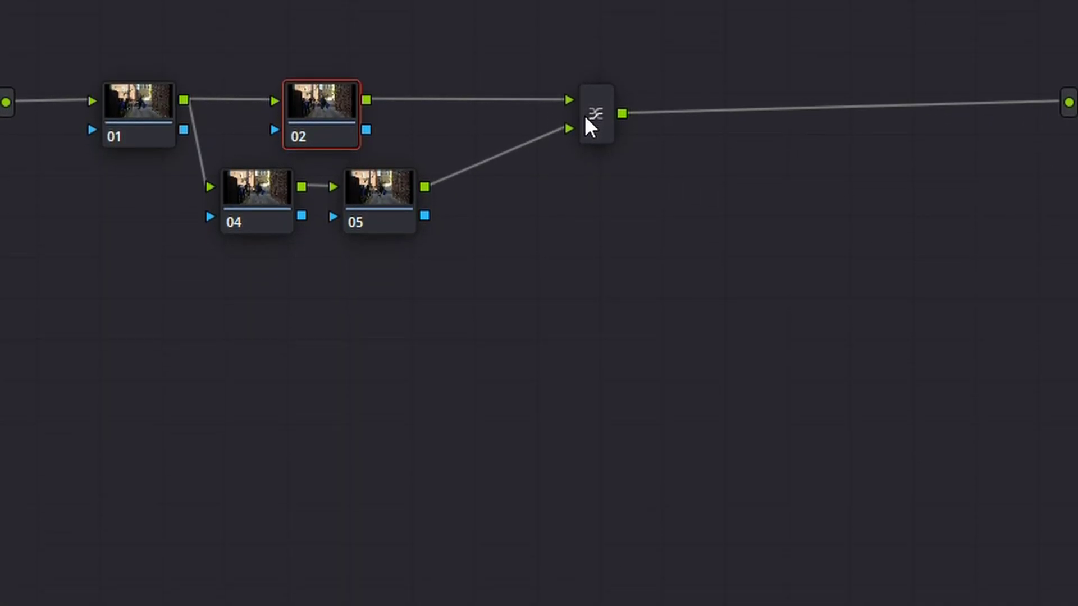
# - Set the parallel mixer's composite mode to Overlay
pyautogui.rightClick(585, 116)
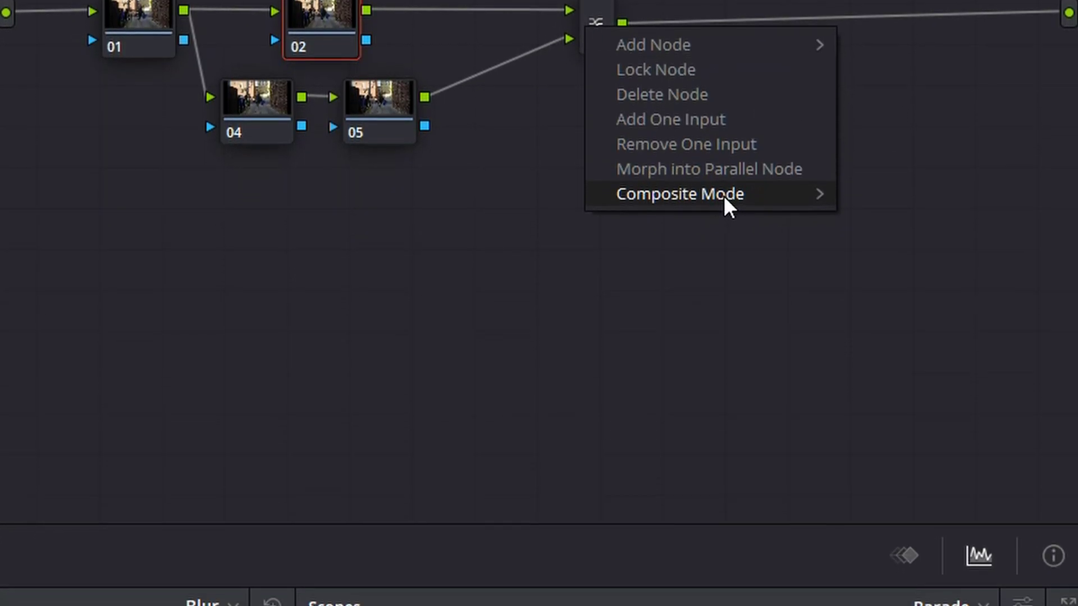
pyautogui.moveTo(724, 283)
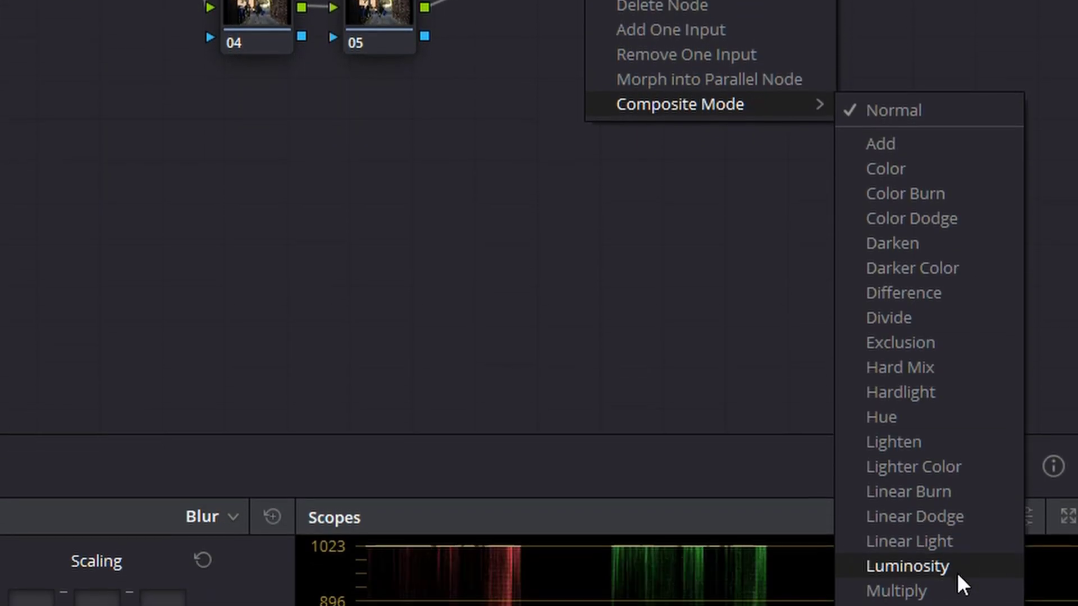
pyautogui.click(917, 572)
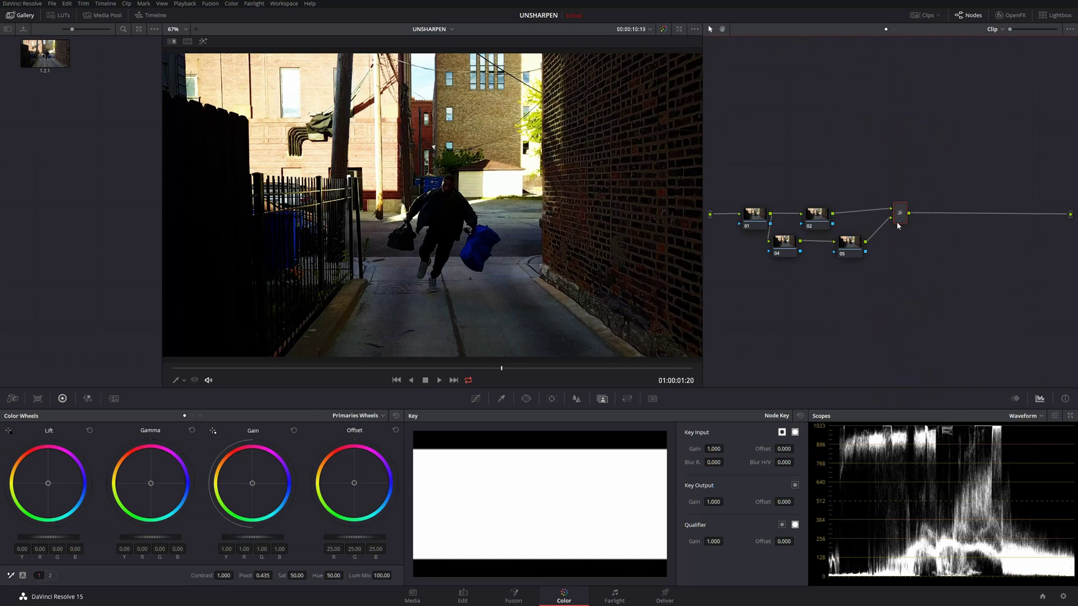
# - Apply an Invert Color 1D input LUT to node 04 and set its Key Output Gain to 0.500
pyautogui.click(792, 252)
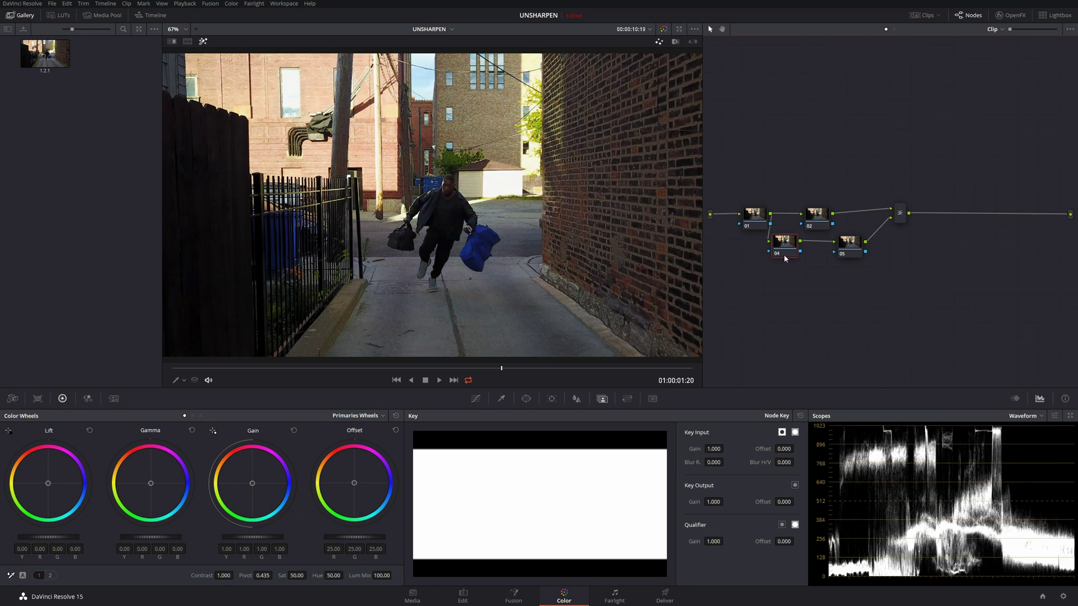
pyautogui.rightClick(785, 259)
pyautogui.moveTo(829, 340)
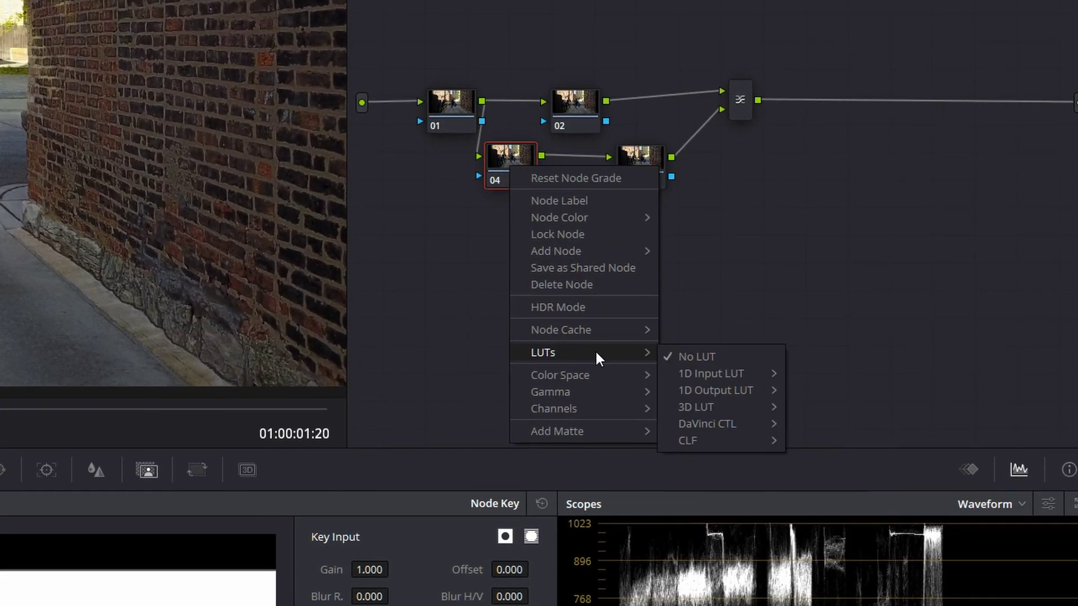
pyautogui.moveTo(878, 352)
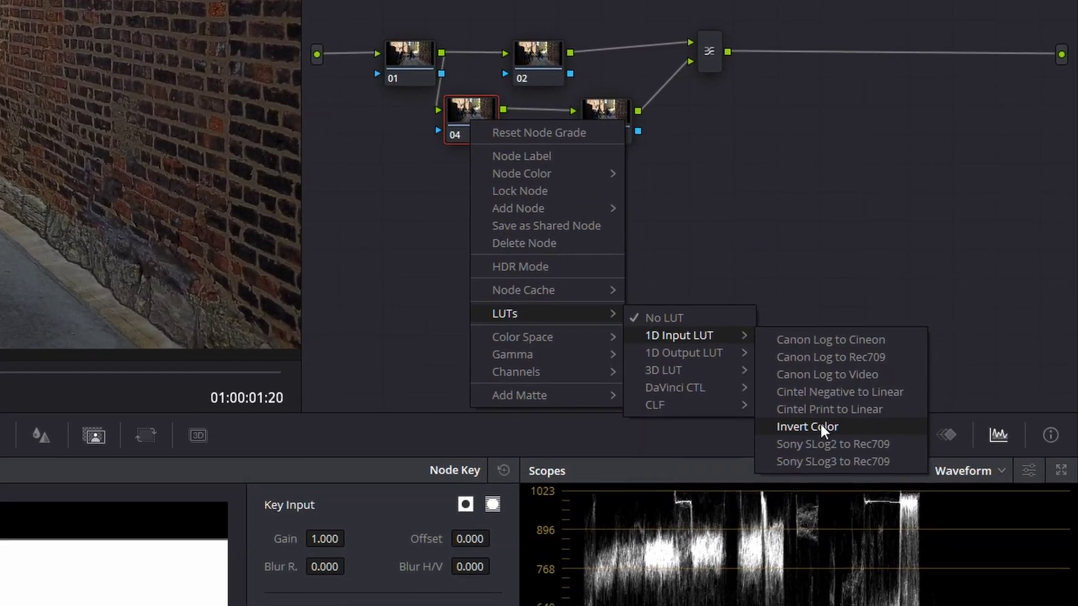
pyautogui.click(842, 453)
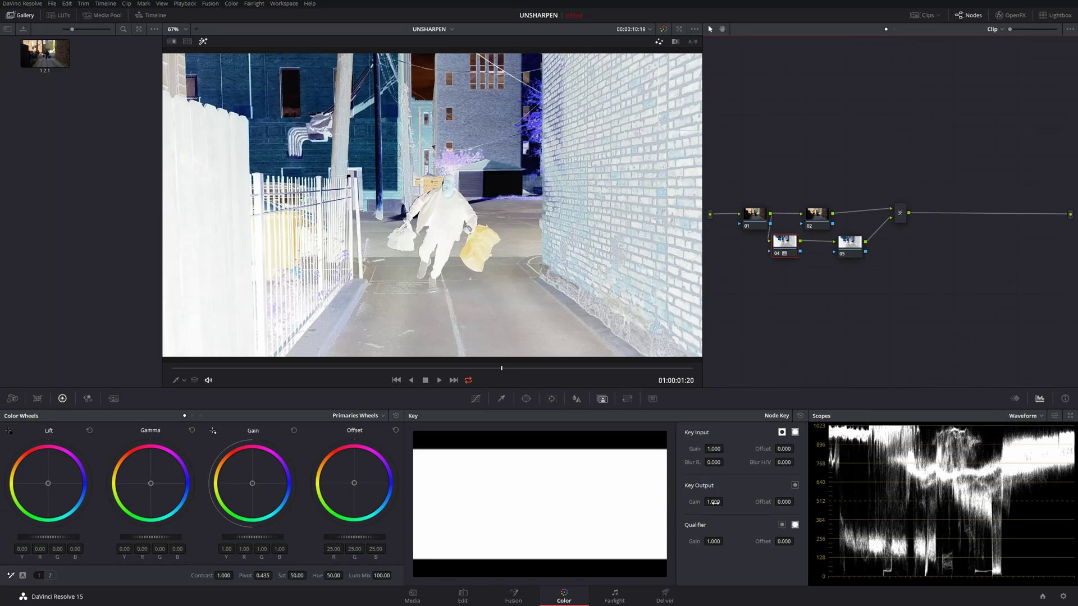
pyautogui.moveTo(714, 502); pyautogui.dragTo(680, 502)
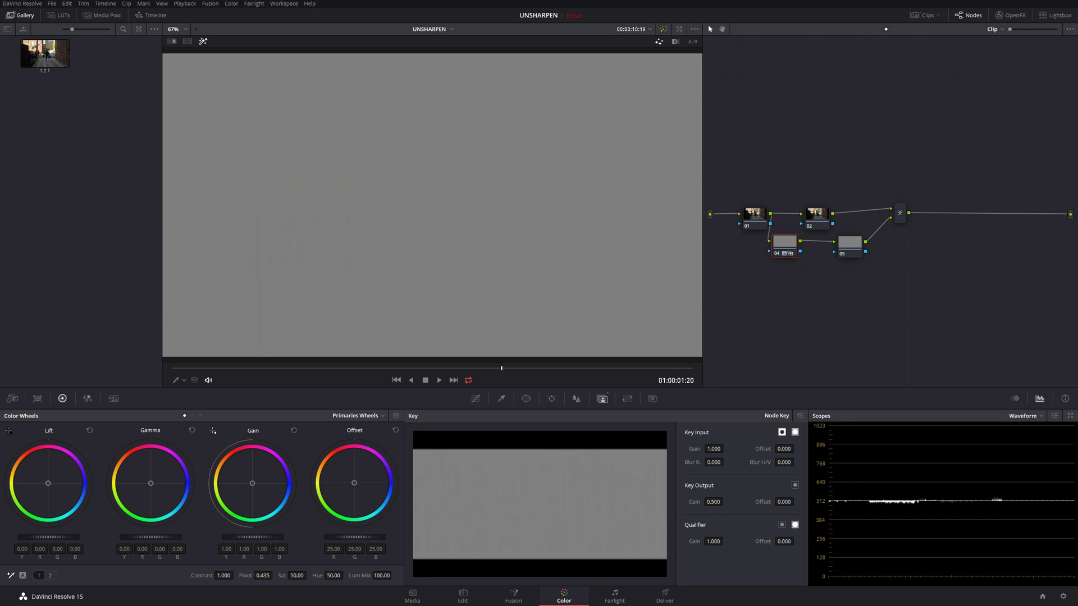
# - Turn off highlight view, try Blur Radius 0.63, then undo it back to 0.50
pyautogui.hotkey('shift', 'h')
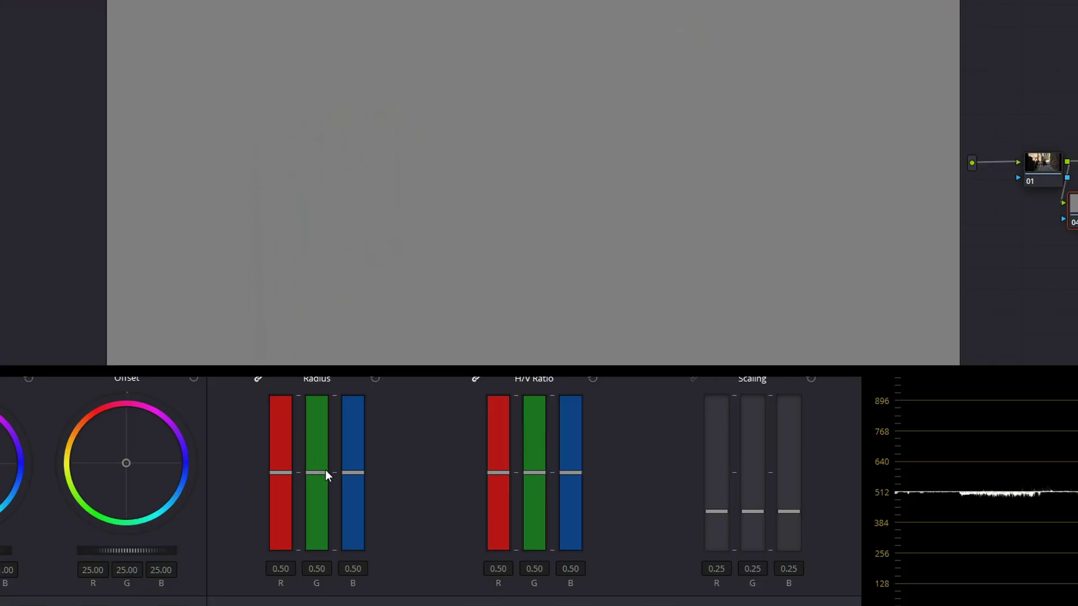
pyautogui.moveTo(325, 470); pyautogui.dragTo(321, 451)
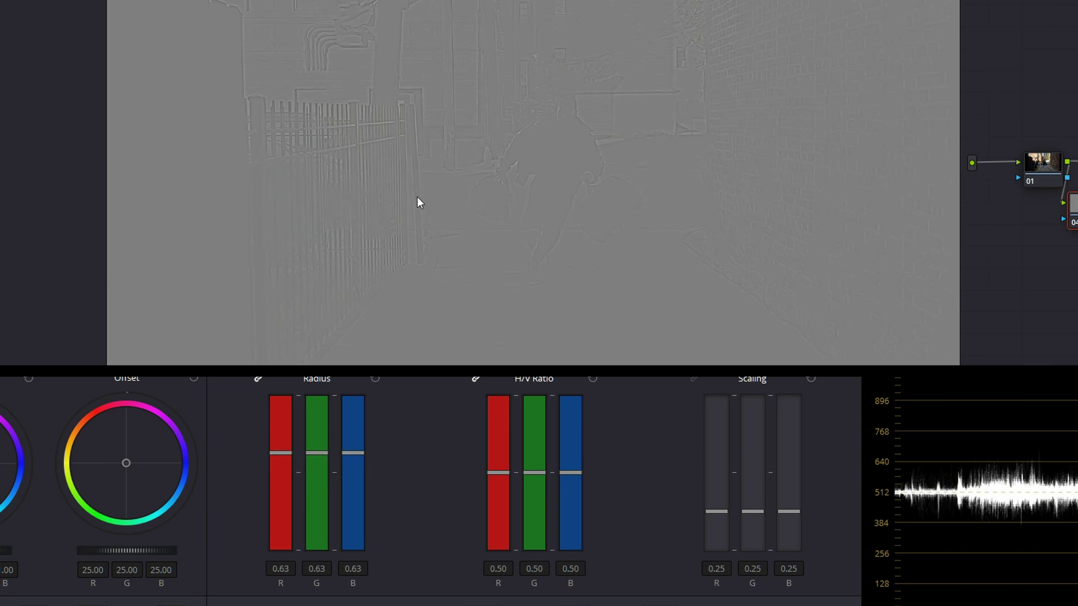
pyautogui.hotkey('ctrl', 'z')
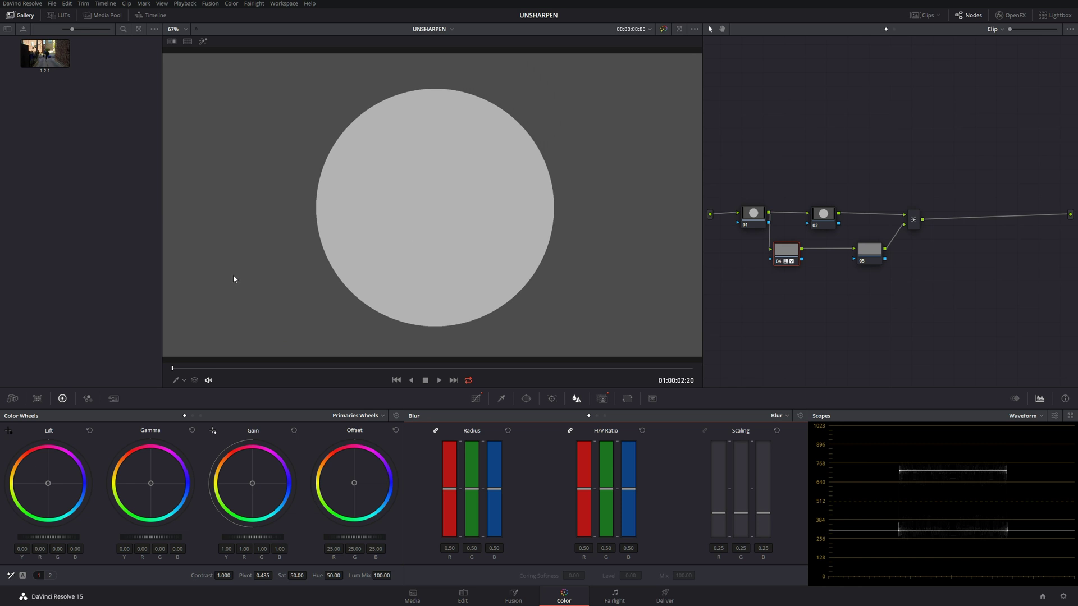
# - Enable Highlight mode and raise the linked Blur Radius until the grey edge detail appears
pyautogui.hotkey('shift', 'h')
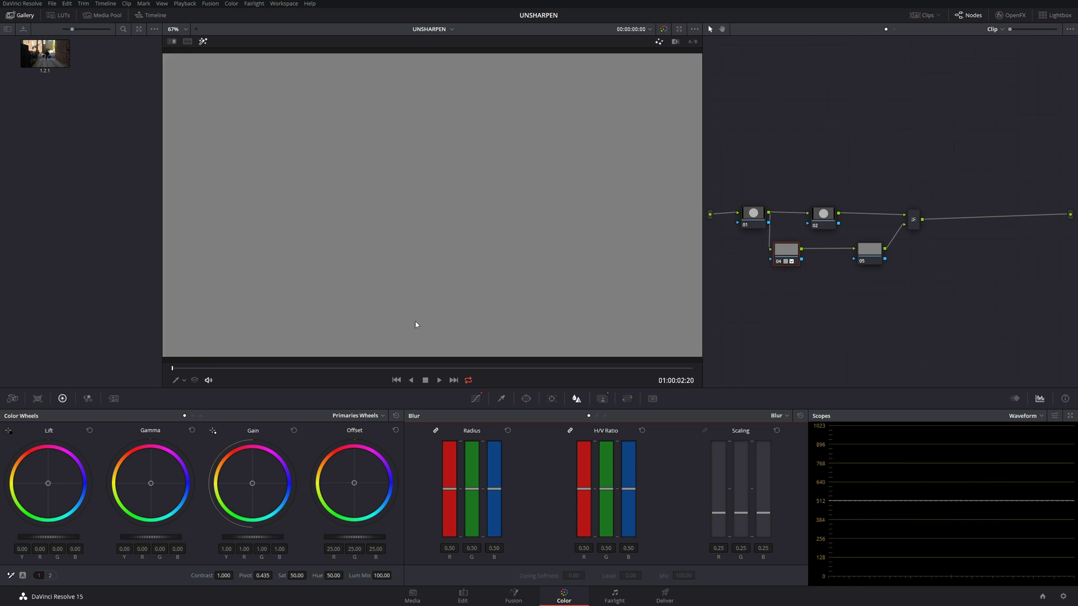
pyautogui.moveTo(476, 490); pyautogui.dragTo(459, 446)
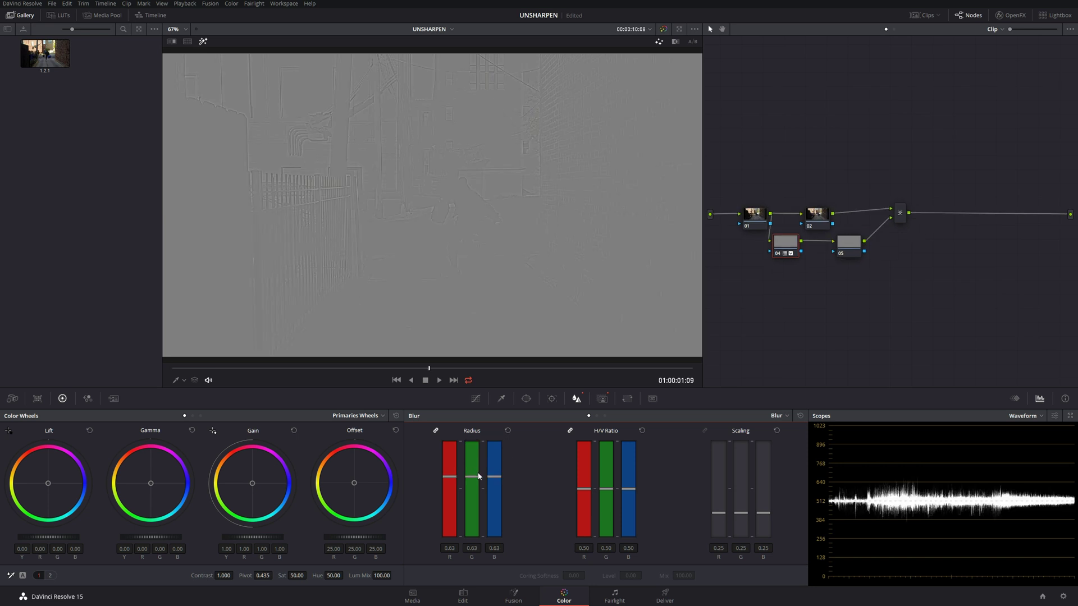
# - Raise Blur Radius to 0.73, return to the full-colour image, then re-enable highlight preview
pyautogui.moveTo(479, 476)
pyautogui.mouseDown()
pyautogui.moveTo(471, 484)
pyautogui.moveTo(487, 463)
pyautogui.moveTo(478, 460)
pyautogui.mouseUp()
pyautogui.hotkey('shift', 'd')
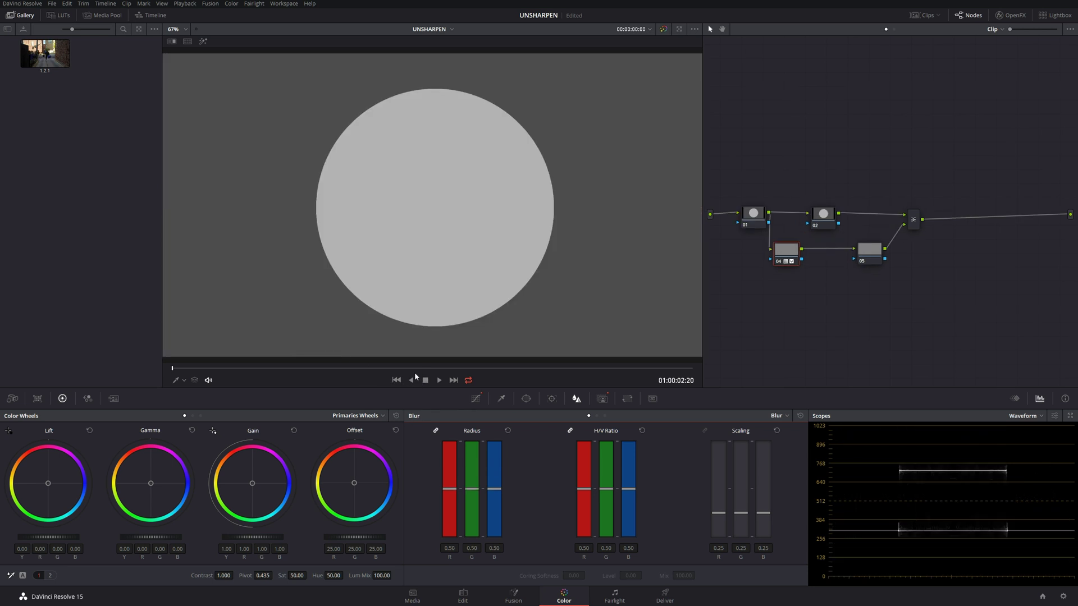
pyautogui.hotkey('shift', 'h')
# - On the circle test clip, push Blur Radius up to 0.91, then drop it to 0.00
pyautogui.moveTo(472, 483); pyautogui.dragTo(471, 445)
pyautogui.moveTo(315, 402); pyautogui.dragTo(321, 559)
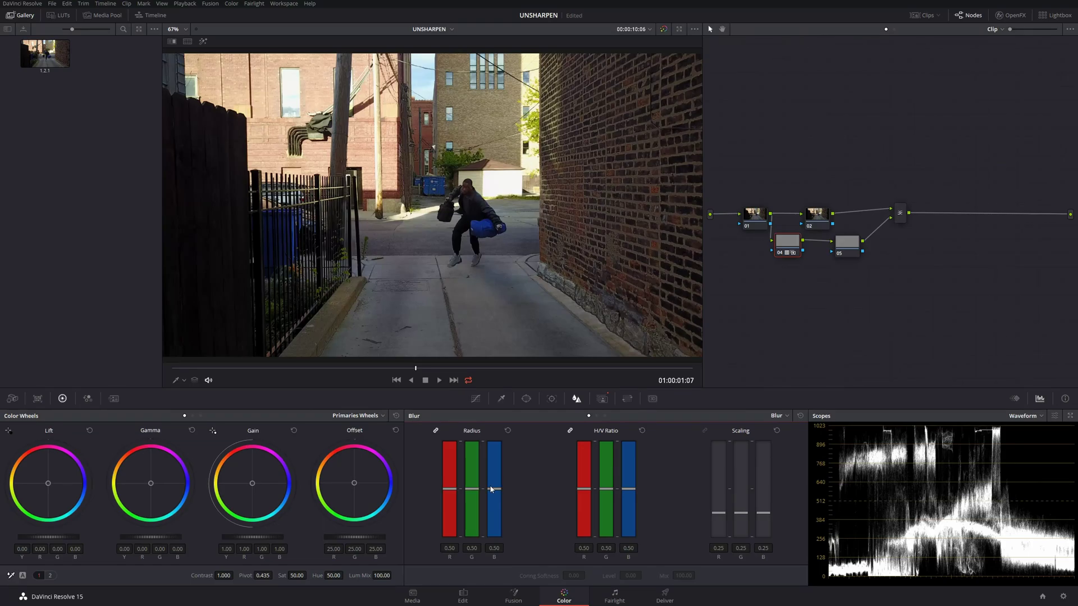
# - Lower the linked Blur Radius toward 0.42 and leave the full-screen preview
pyautogui.moveTo(472, 489); pyautogui.dragTo(473, 503)
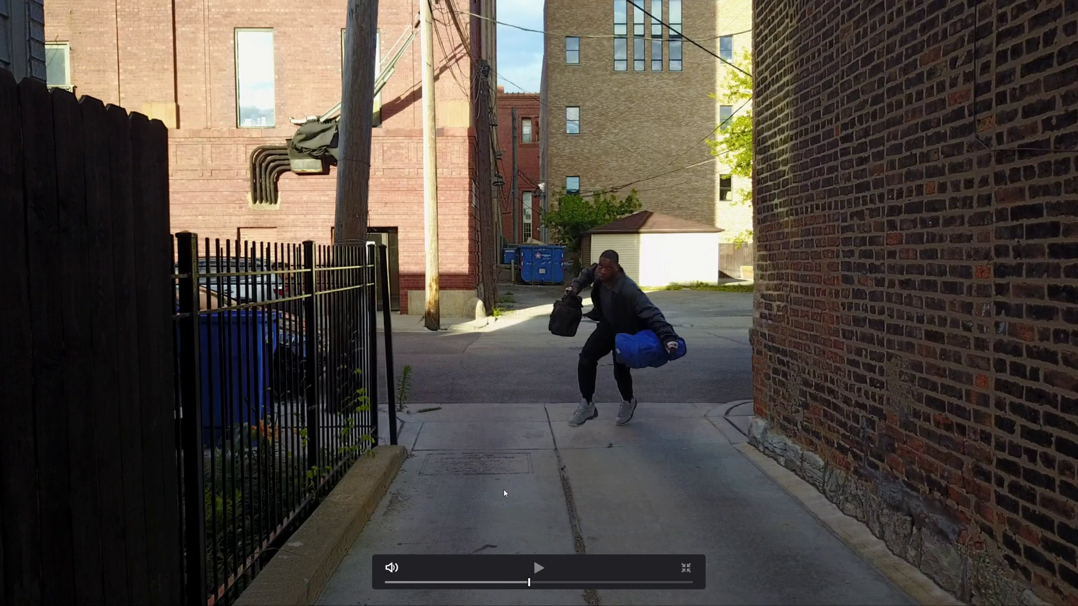
pyautogui.press('Escape')
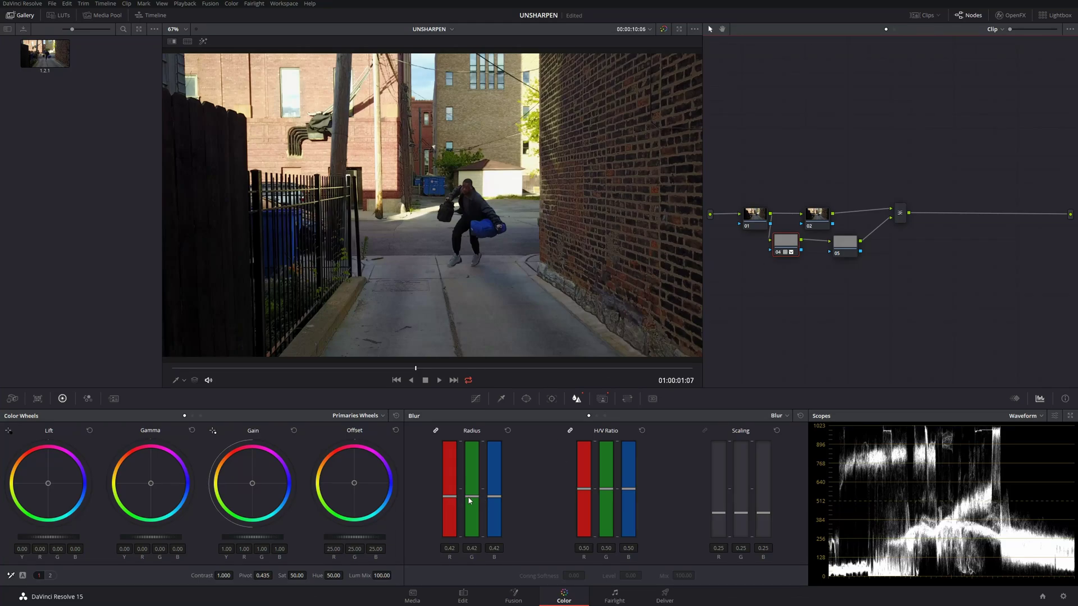
# - Trim Blur Radius to 0.40, give node 05 pivot 0.500 and contrast 1.332, then select all nodes
pyautogui.moveTo(469, 501); pyautogui.dragTo(475, 507)
pyautogui.click(843, 247)
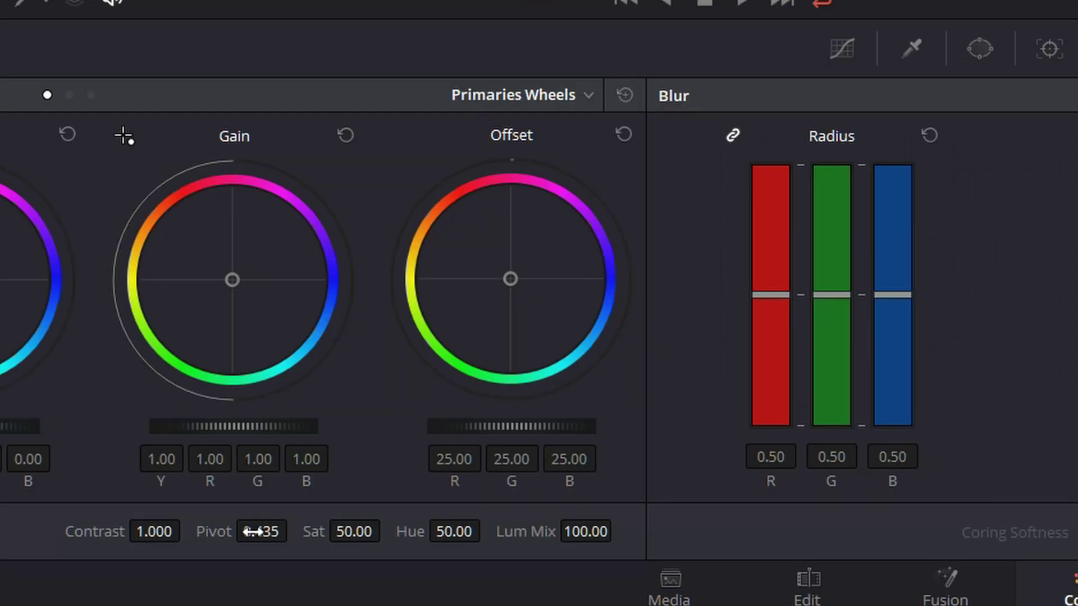
pyautogui.moveTo(260, 575); pyautogui.dragTo(258, 575)
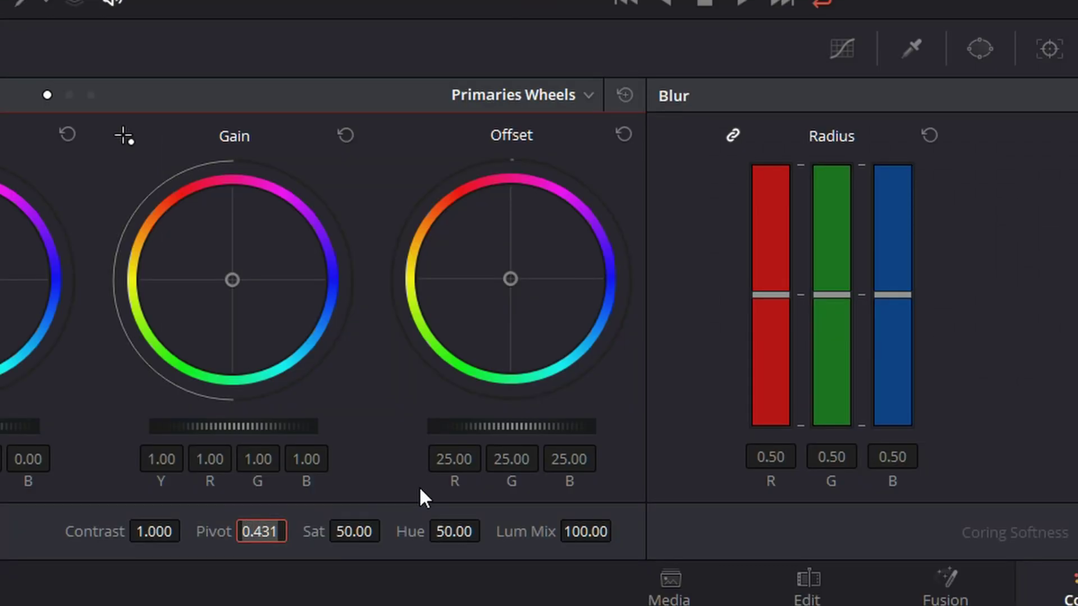
pyautogui.write('.5')
pyautogui.press('Return')
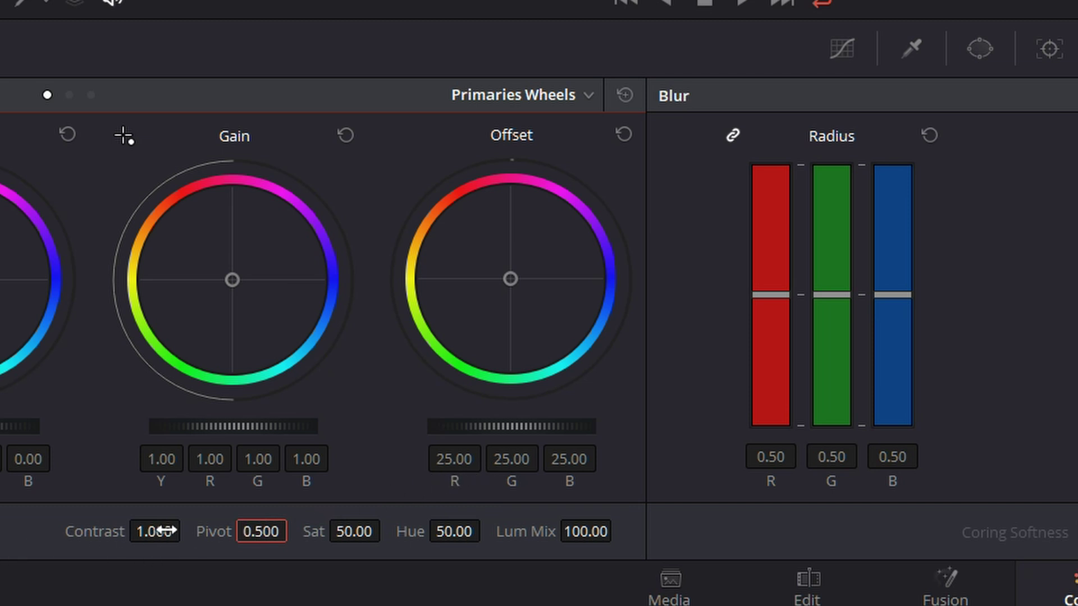
pyautogui.moveTo(166, 531); pyautogui.dragTo(194, 530)
pyautogui.moveTo(951, 162); pyautogui.dragTo(723, 307)
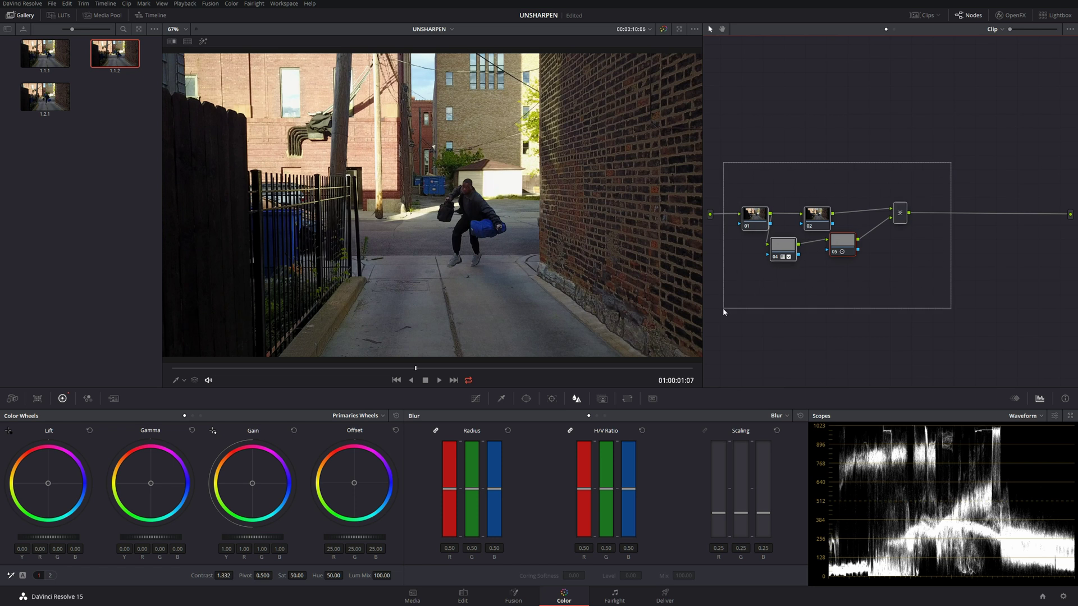
# - Merge the selected alley-clip nodes into one compound node and grab still 1.1.3
pyautogui.rightClick(750, 220)
pyautogui.click(800, 360)
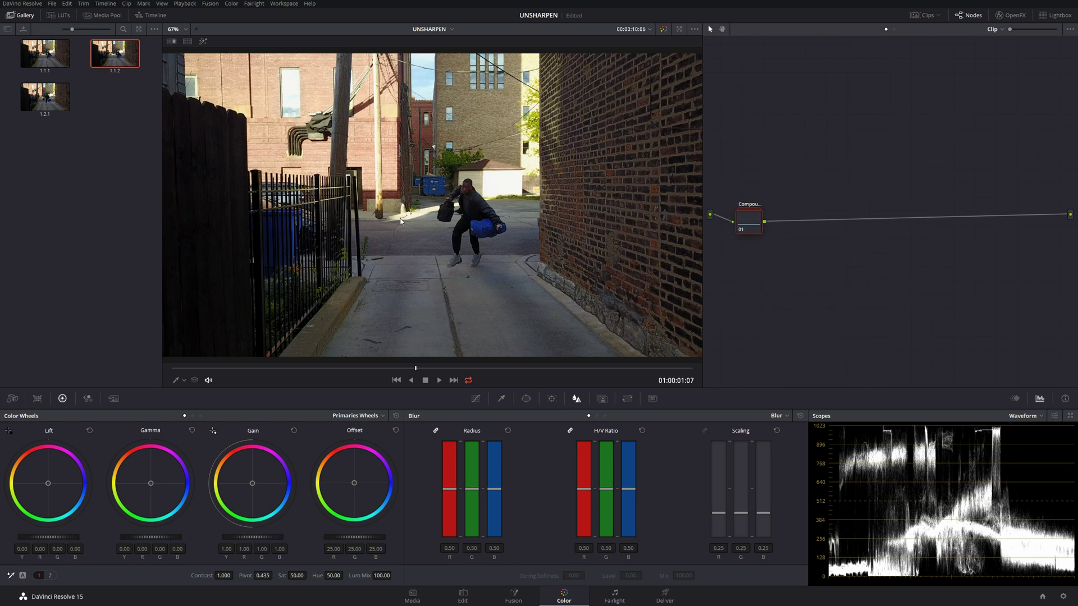
pyautogui.rightClick(363, 181)
pyautogui.click(386, 191)
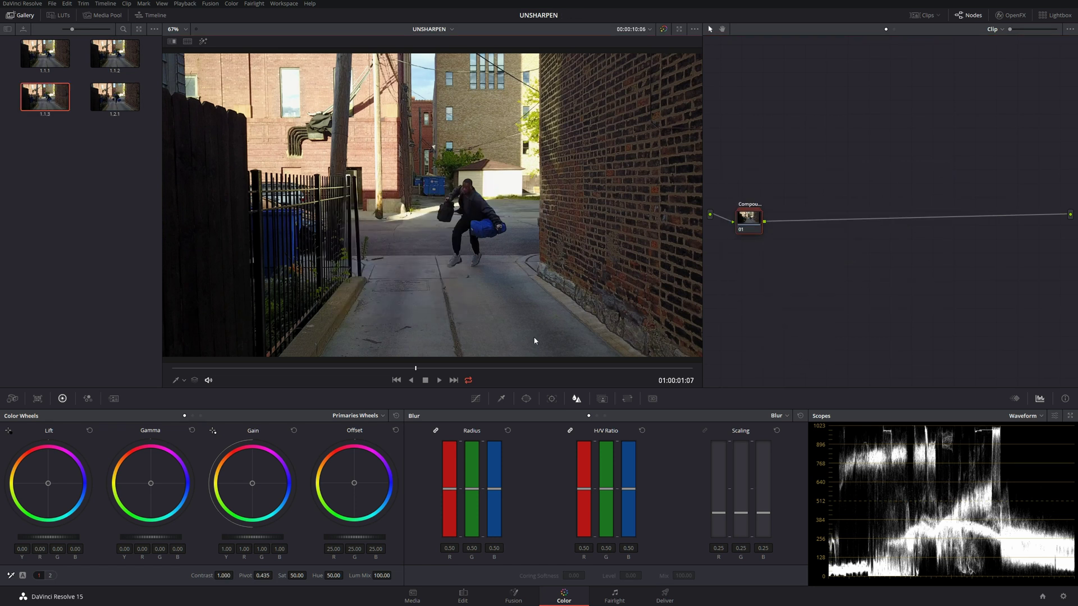